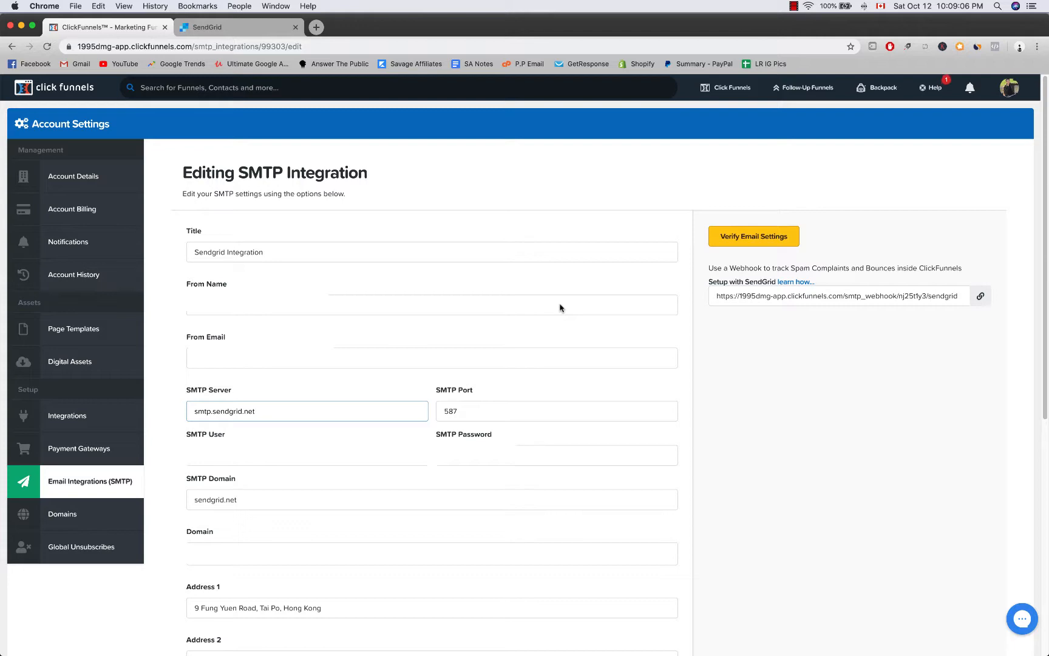
# - Review the title, sender, server, port, login and domain fields of the Sendgrid Integration SMTP settings in ClickFunnels
pyautogui.hotkey('ctrl', 'Tab')
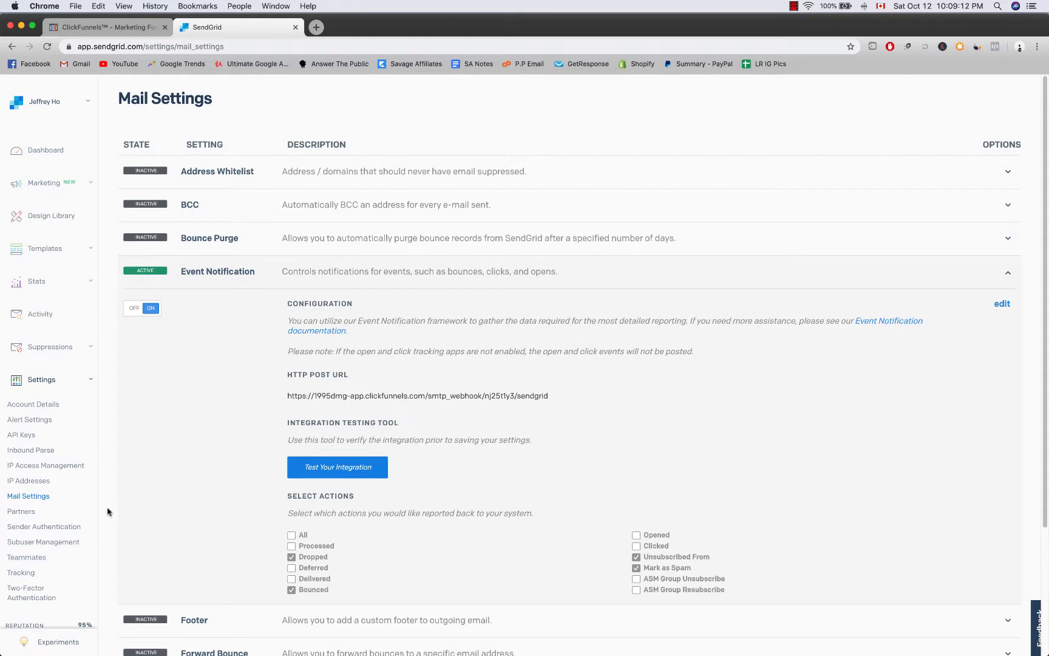
pyautogui.click(108, 27)
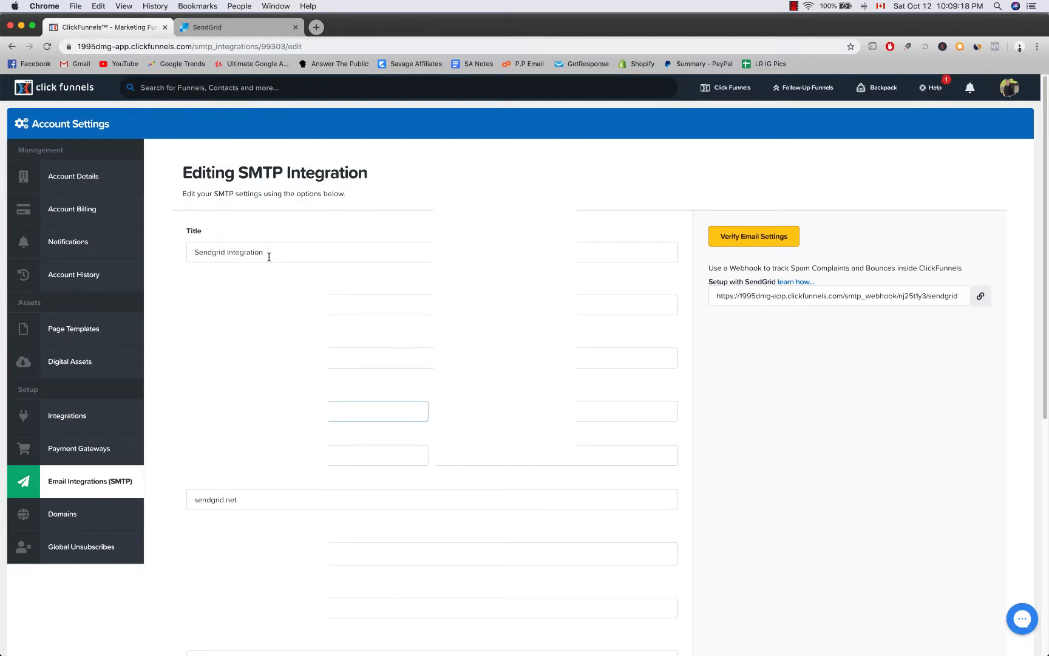
pyautogui.doubleClick(238, 252)
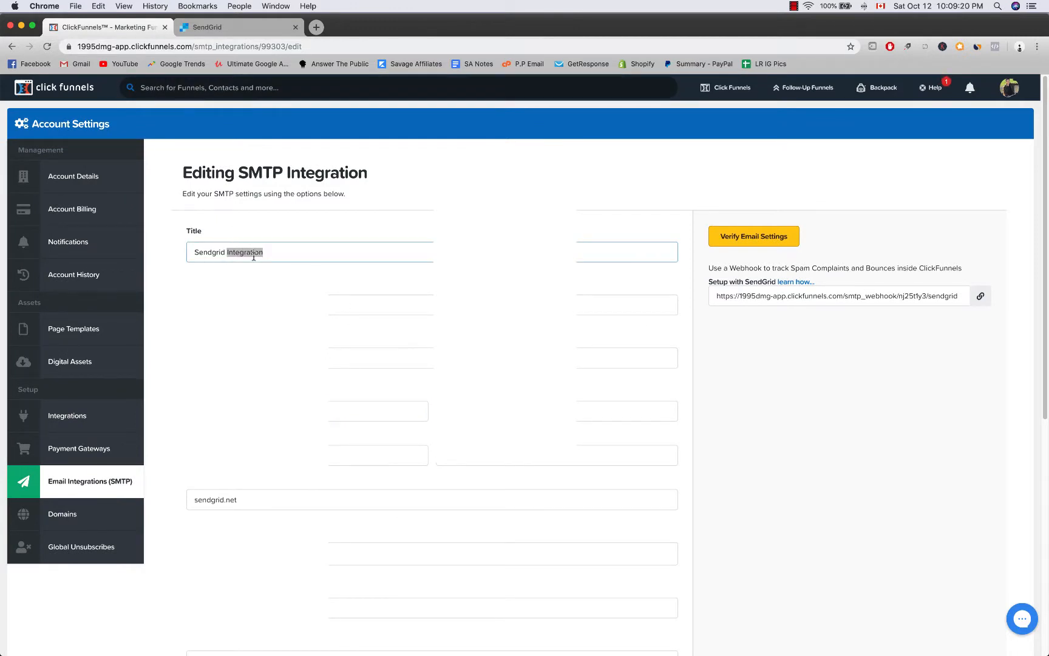
pyautogui.click(281, 256)
pyautogui.scroll(-2, 282, 256)
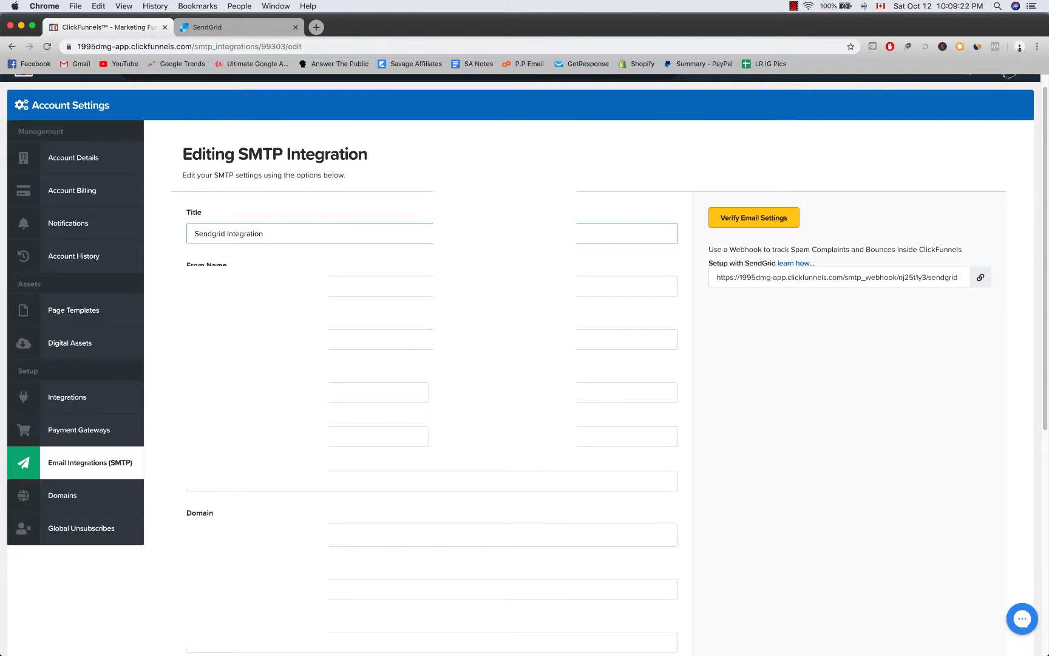
pyautogui.click(279, 286)
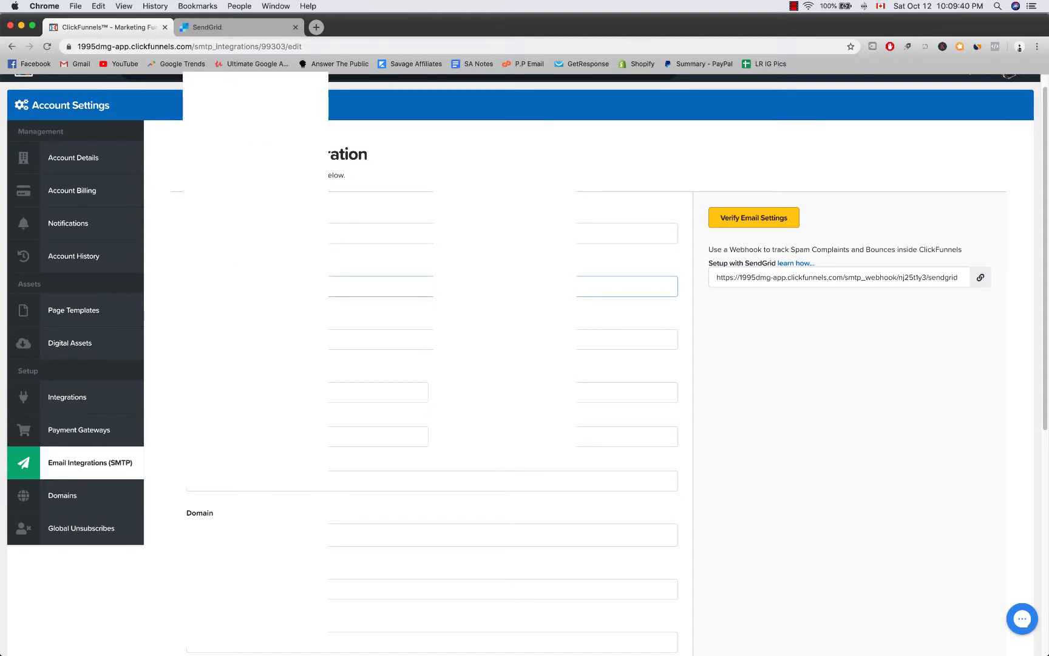
pyautogui.scroll(-1, 522, 365)
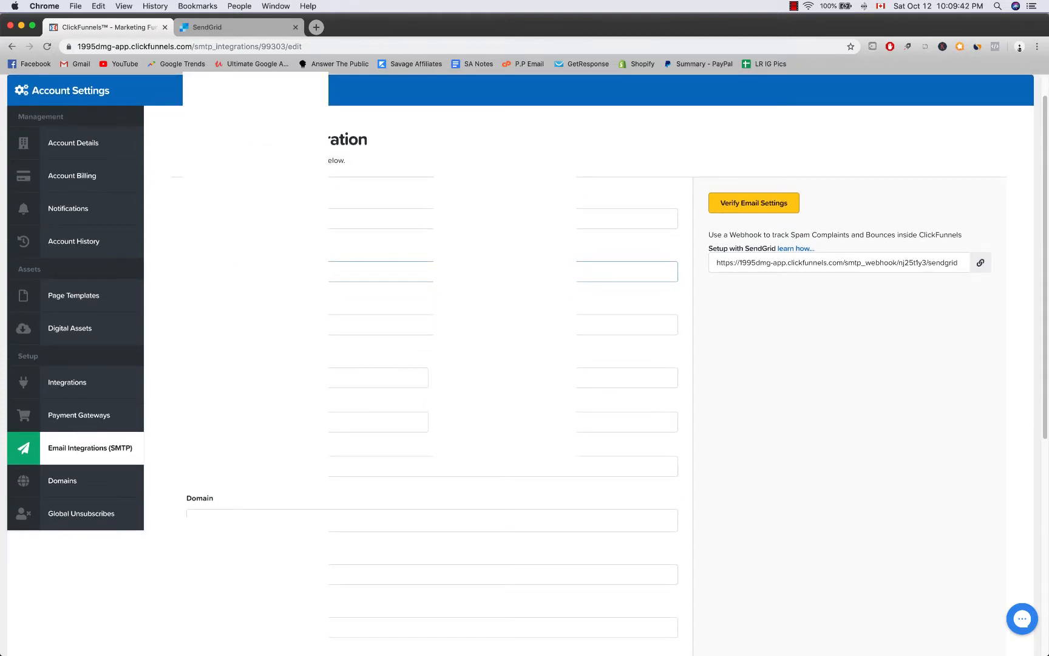
pyautogui.scroll(-1, 522, 365)
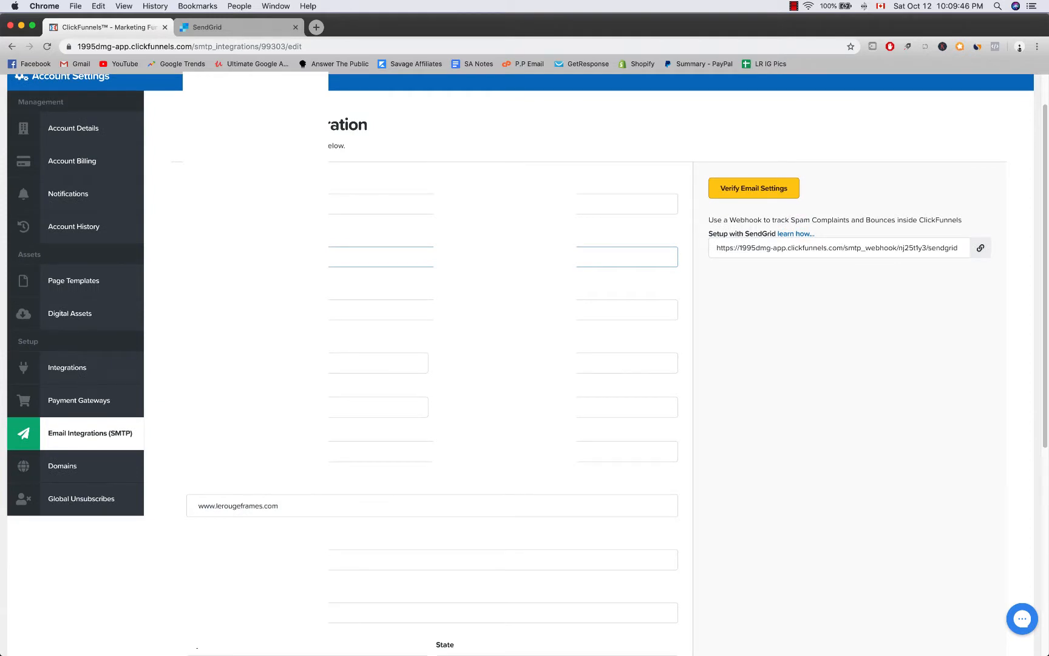
pyautogui.scroll(-1, 522, 365)
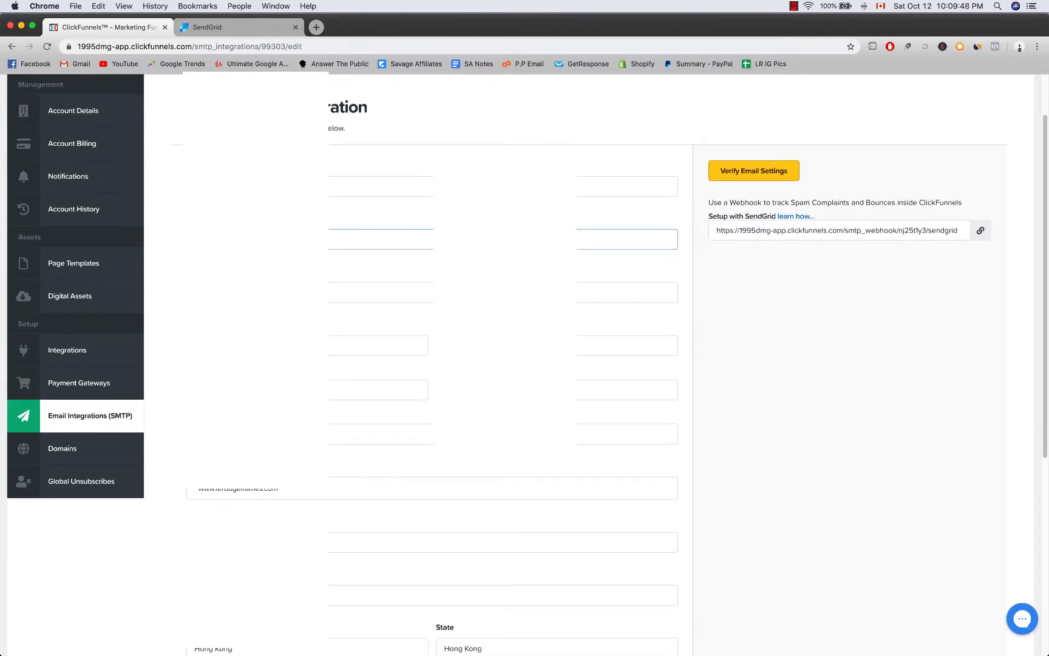
pyautogui.scroll(-1, 352, 368)
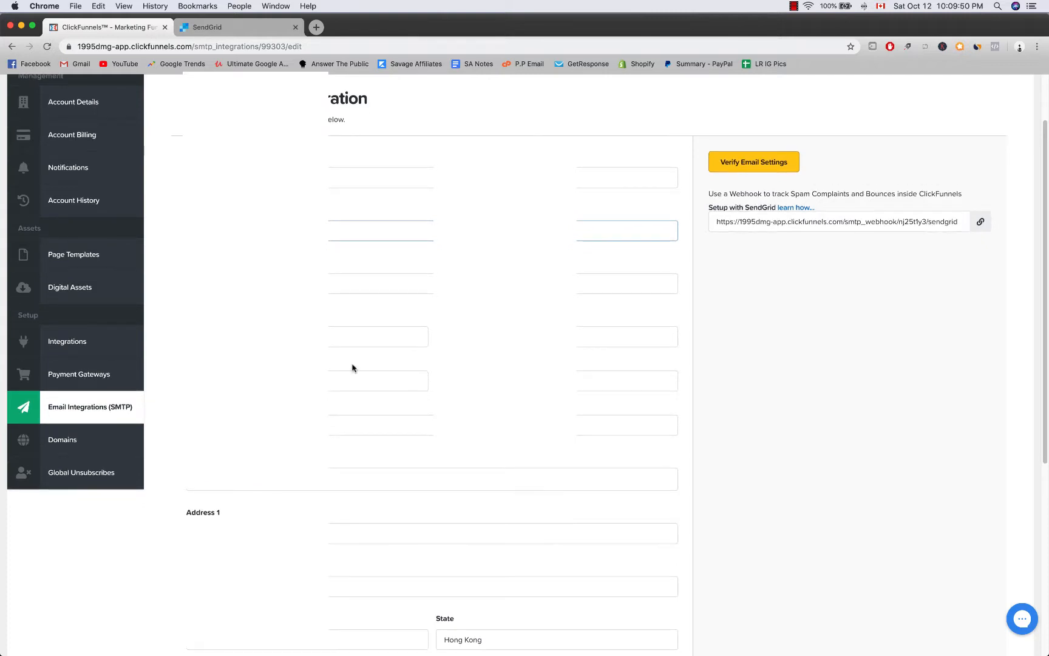
pyautogui.scroll(-1, 352, 367)
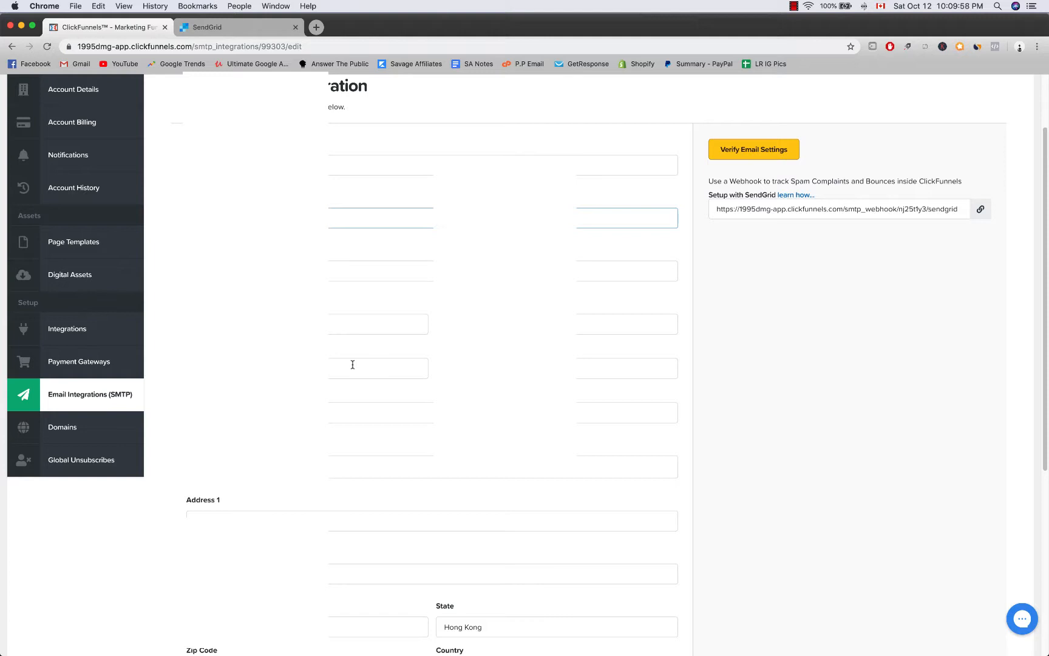
# - Examine the integration's address, state, country and SMTP footer fields, consulting the footer template in the Preview setup notes
pyautogui.click(258, 32)
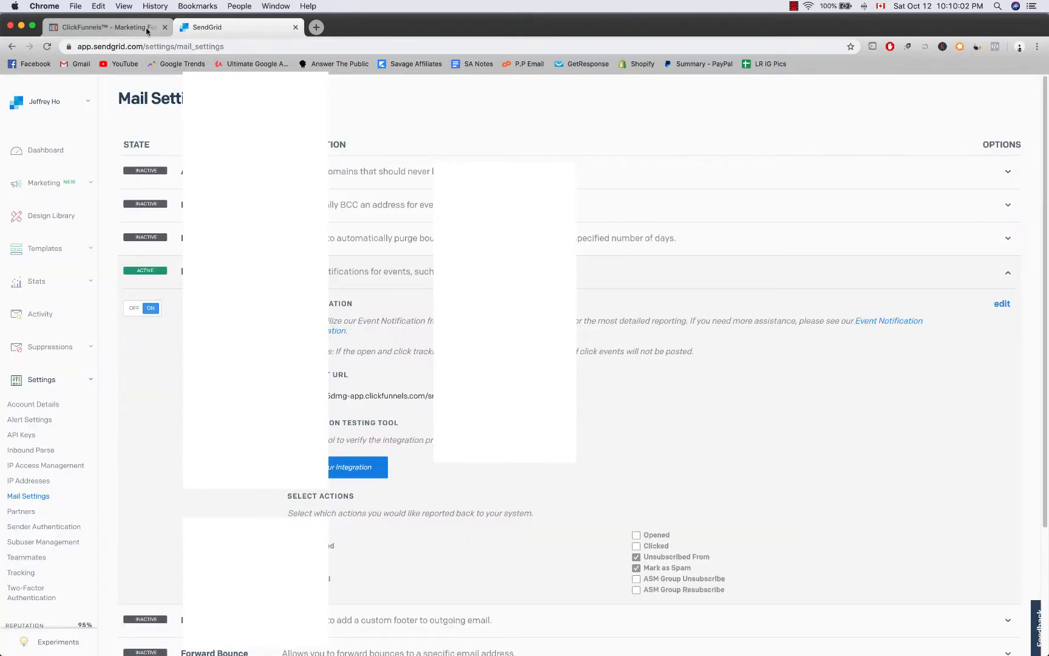
pyautogui.click(150, 29)
pyautogui.scroll(-1, 388, 365)
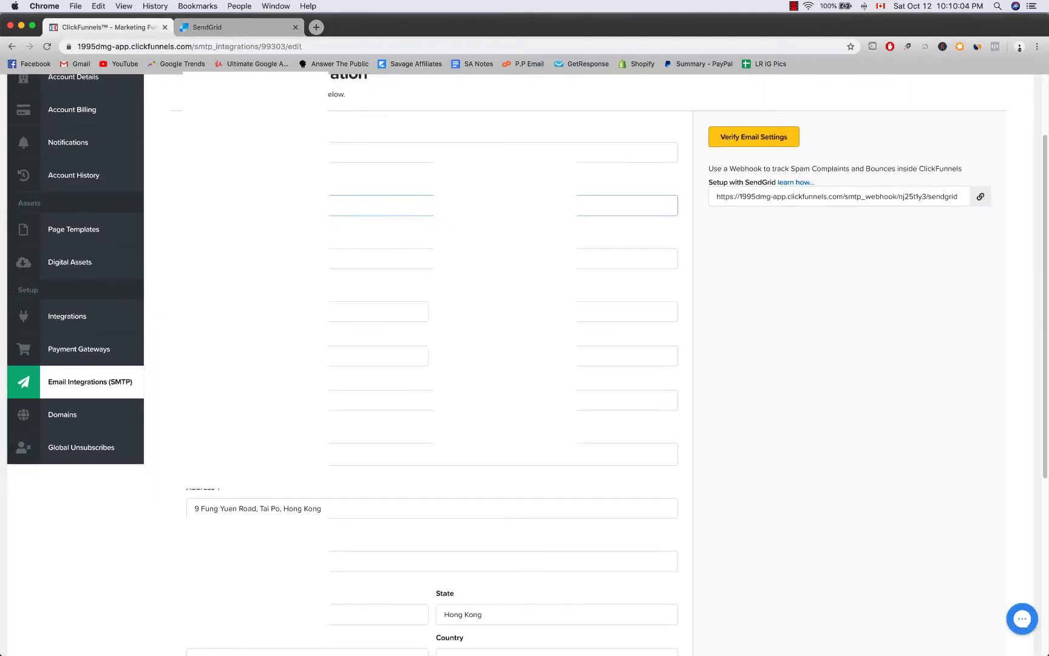
pyautogui.scroll(-1, 527, 365)
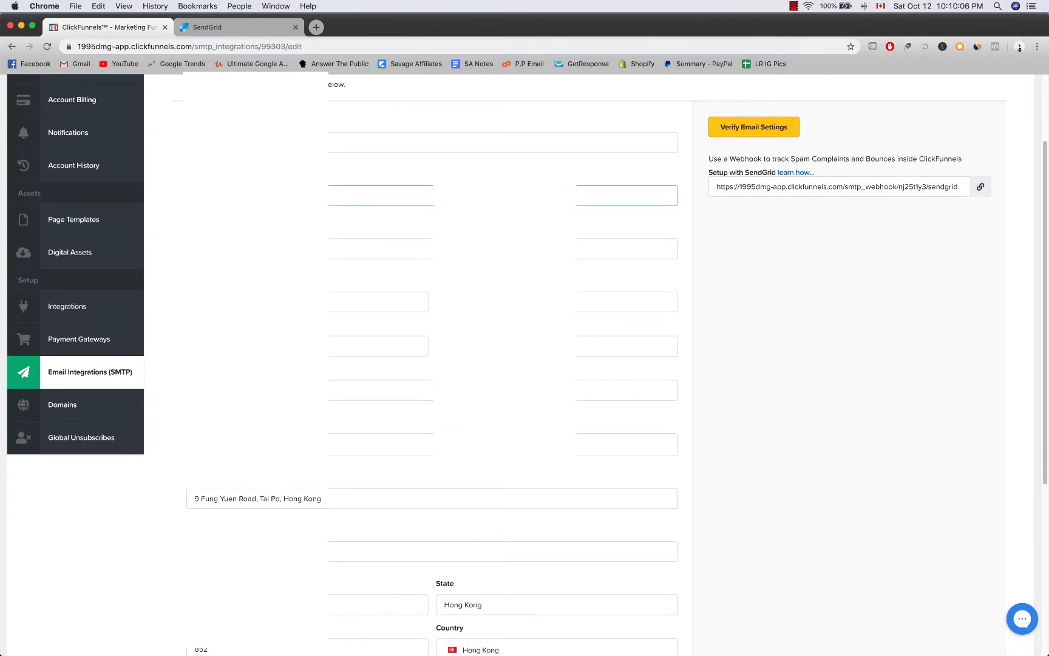
pyautogui.scroll(-1, 527, 368)
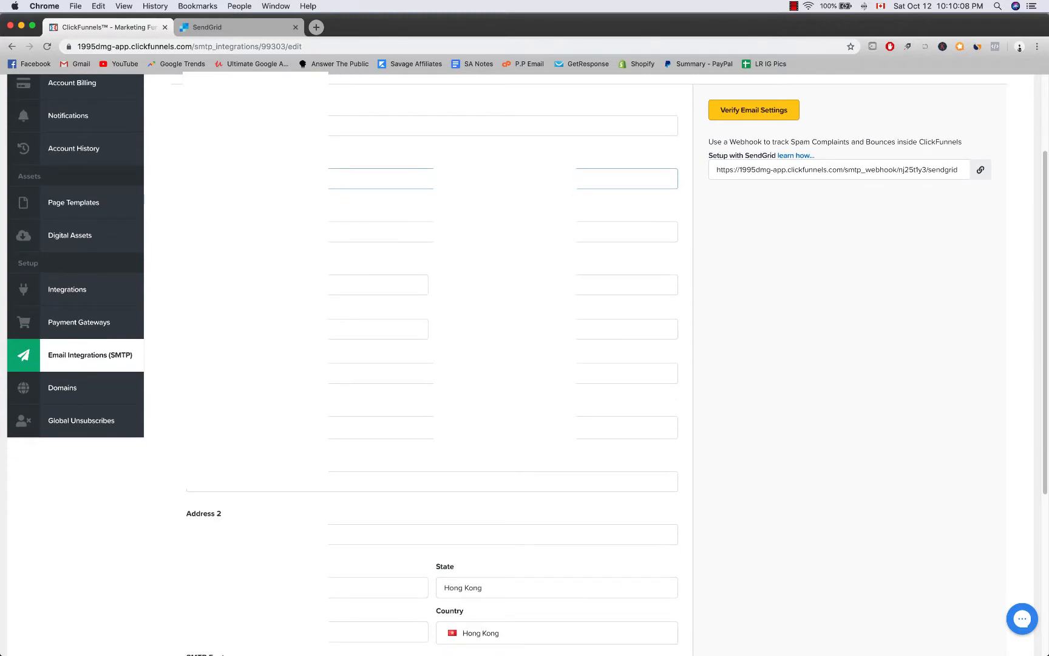
pyautogui.scroll(-1, 527, 364)
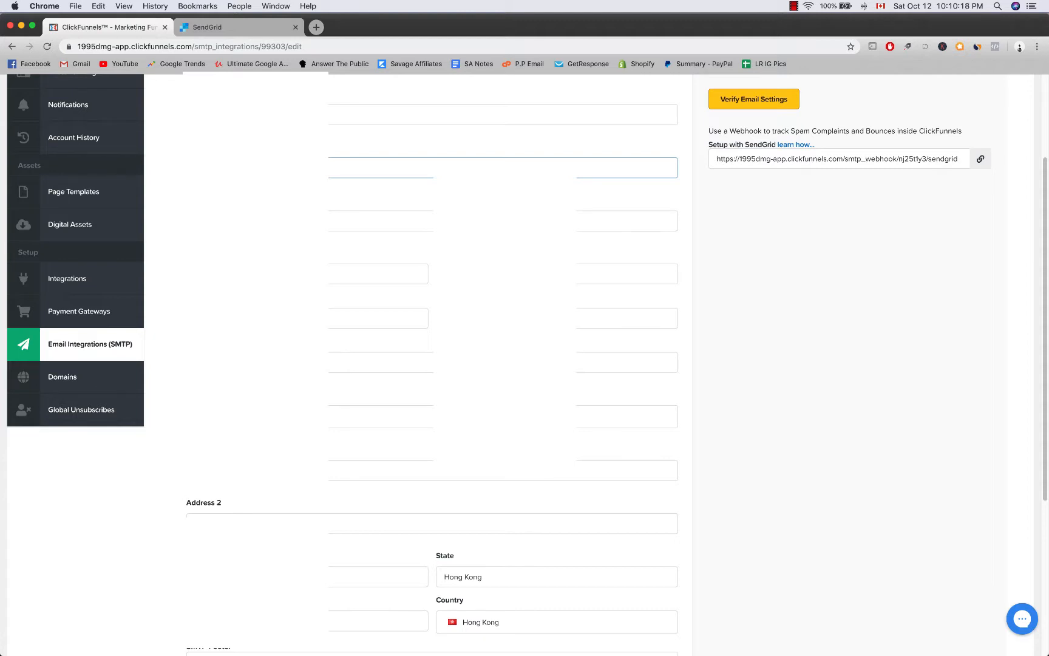
pyautogui.scroll(-3, 525, 364)
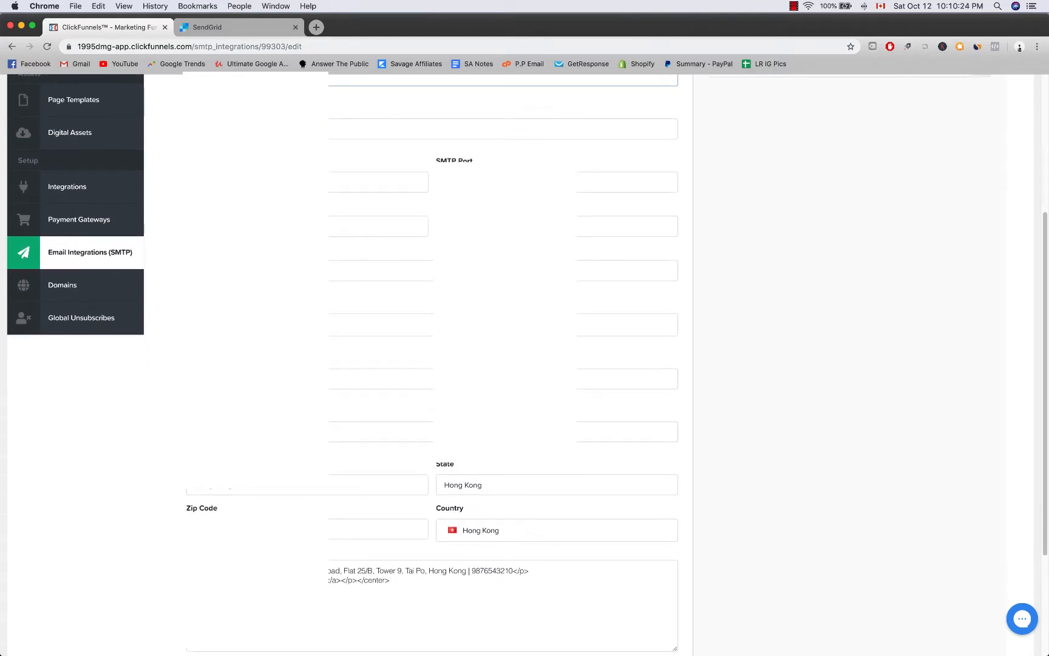
pyautogui.scroll(-1, 524, 364)
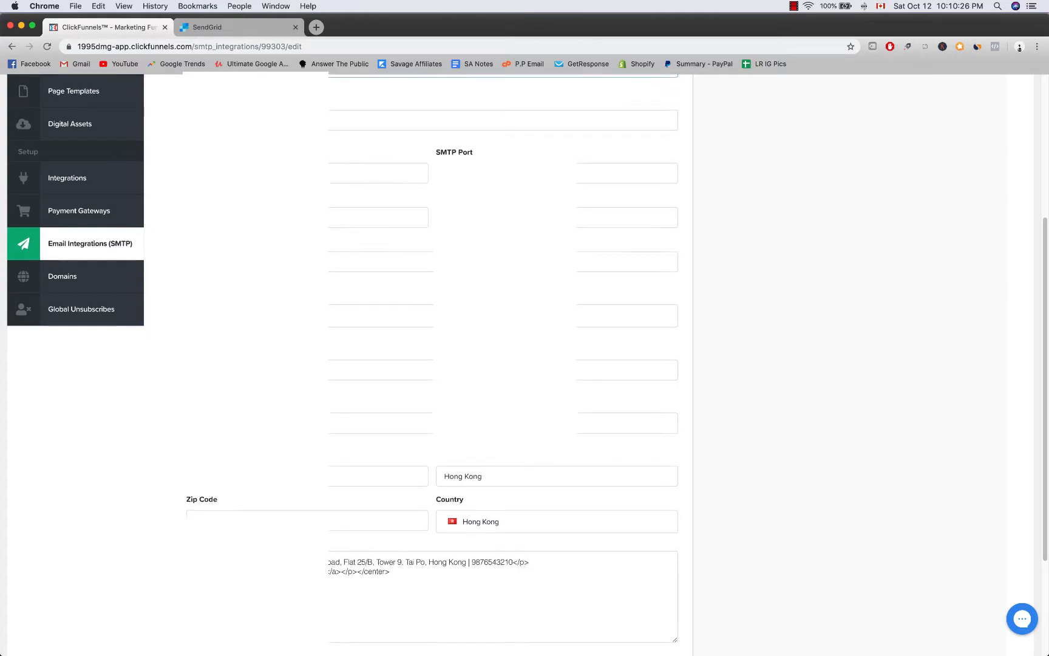
pyautogui.scroll(-2, 524, 364)
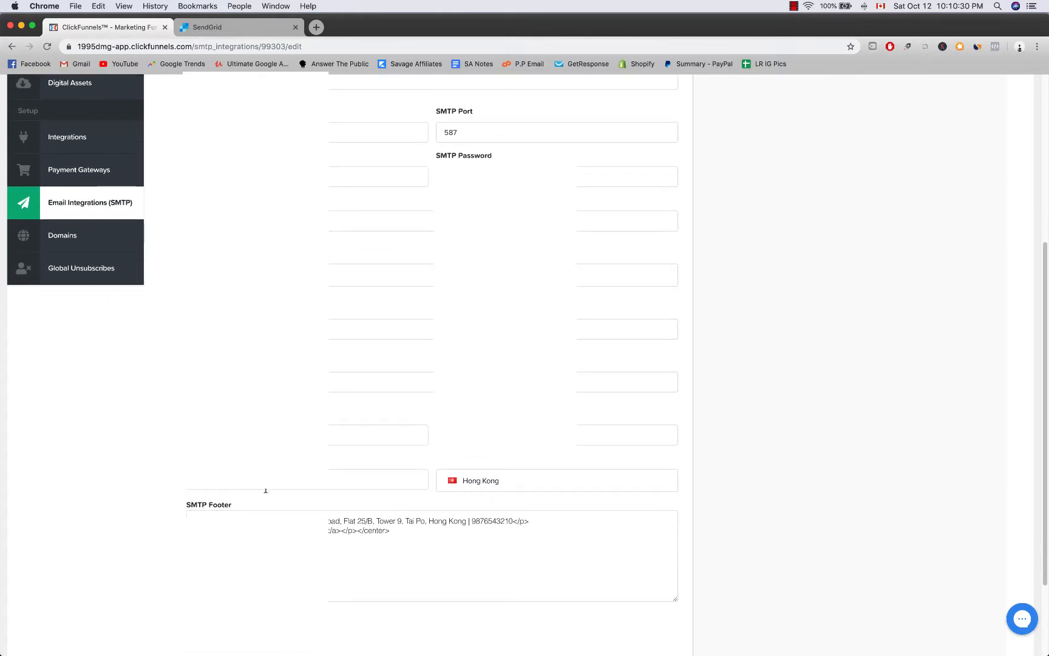
pyautogui.hotkey('ctrl', 'Right')
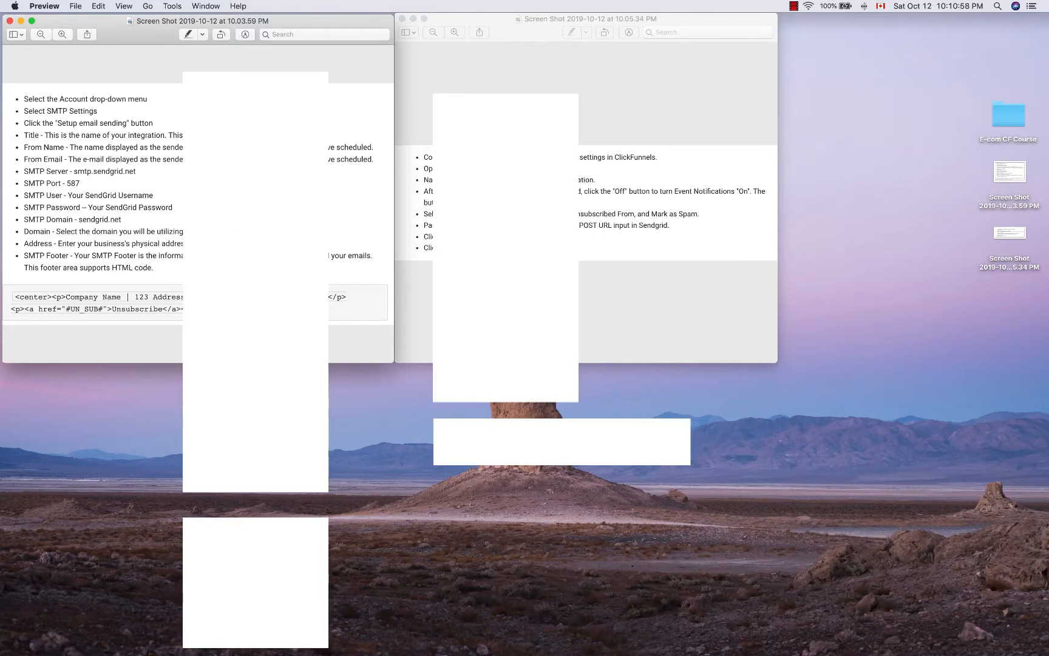
pyautogui.hotkey('ctrl', 'Left')
pyautogui.scroll(-2, 358, 353)
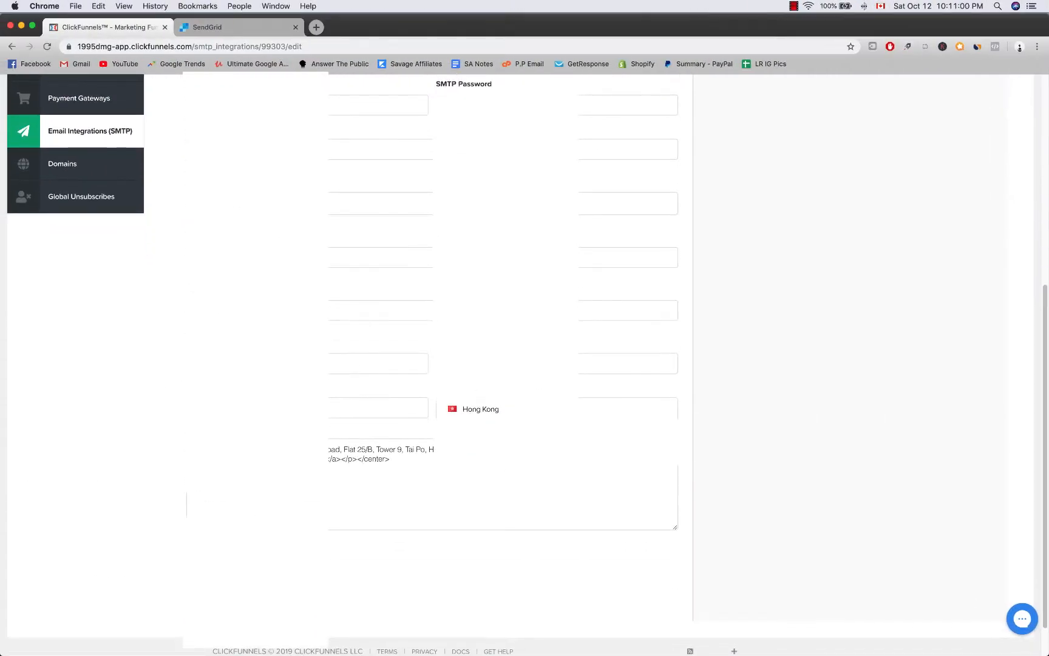
# - Copy the SendGrid webhook URL from the SMTP integration settings
pyautogui.scroll(5, 425, 364)
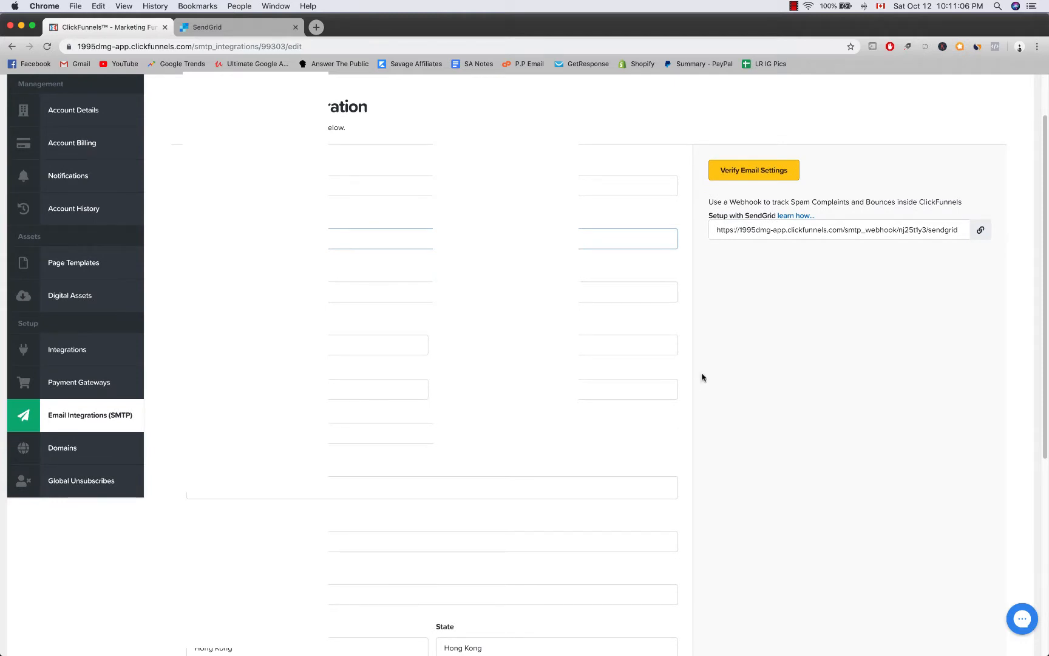
pyautogui.click(980, 230)
pyautogui.click(980, 232)
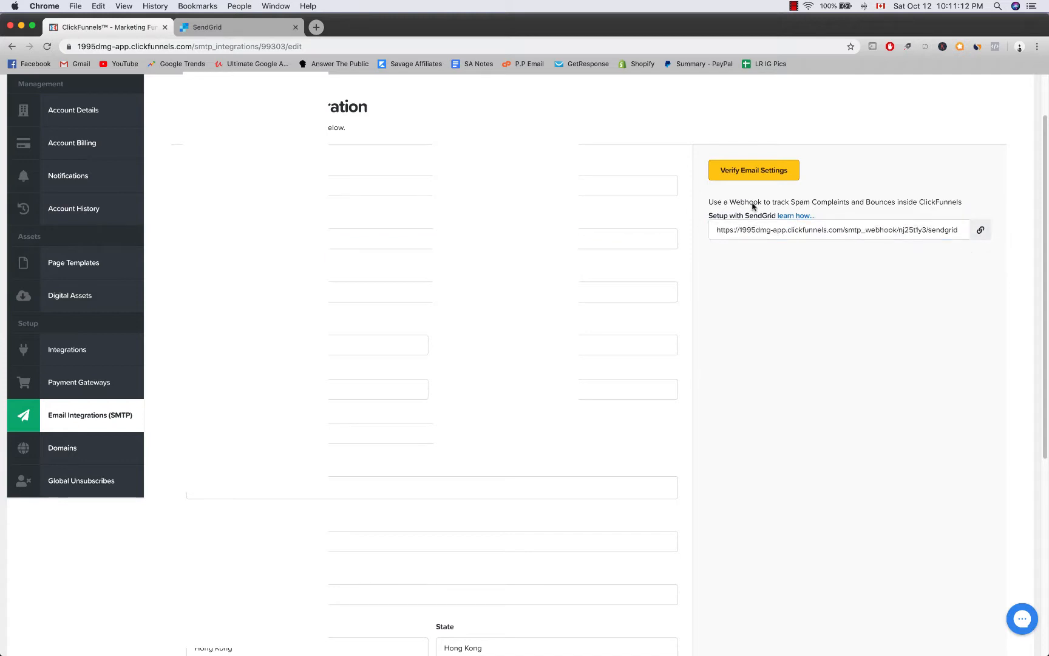
# - Inspect the Event Notification configuration in SendGrid's mail settings, including its HTTP POST URL, integration test and reported actions
pyautogui.click(235, 27)
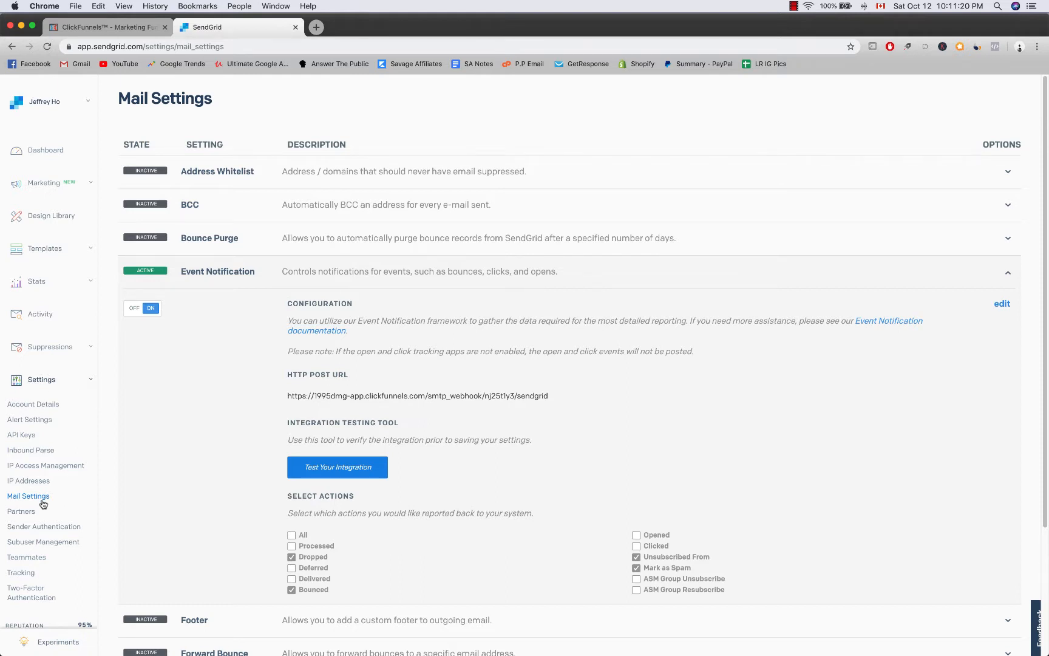
pyautogui.scroll(-1, 157, 476)
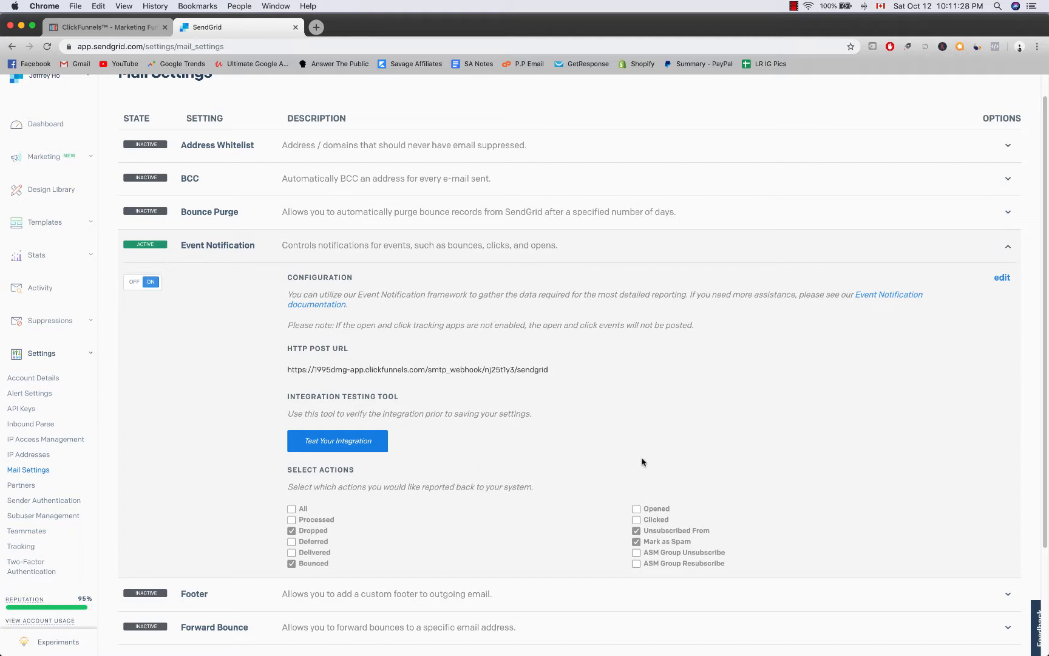
pyautogui.scroll(-1, 474, 478)
pyautogui.scroll(-1, 474, 478)
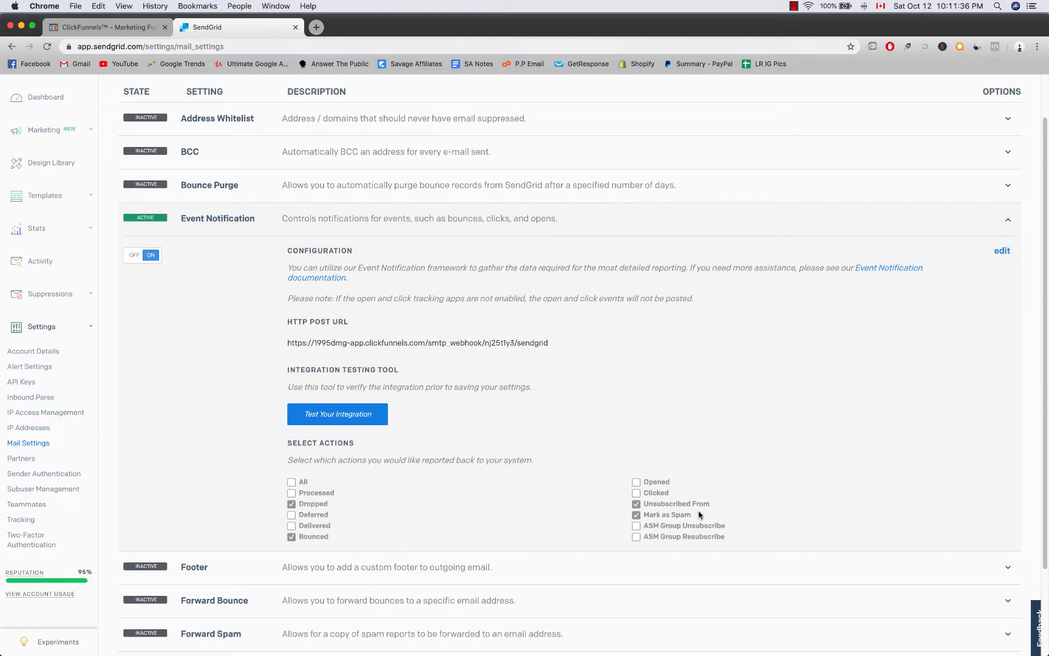
pyautogui.tripleClick(348, 343)
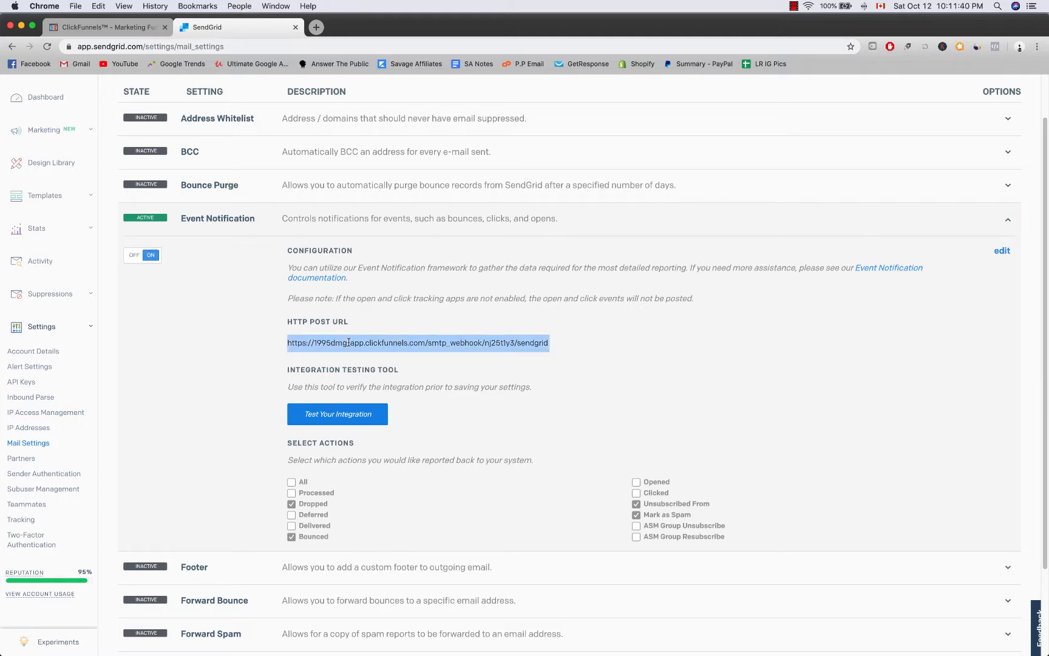
pyautogui.click(348, 343)
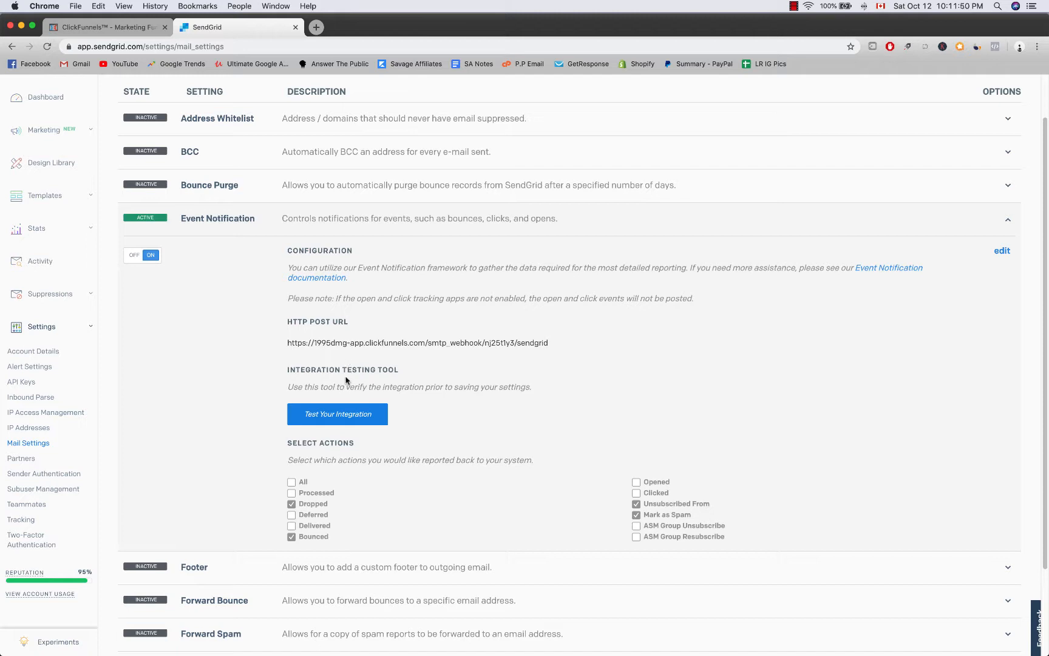
pyautogui.scroll(-3, 346, 380)
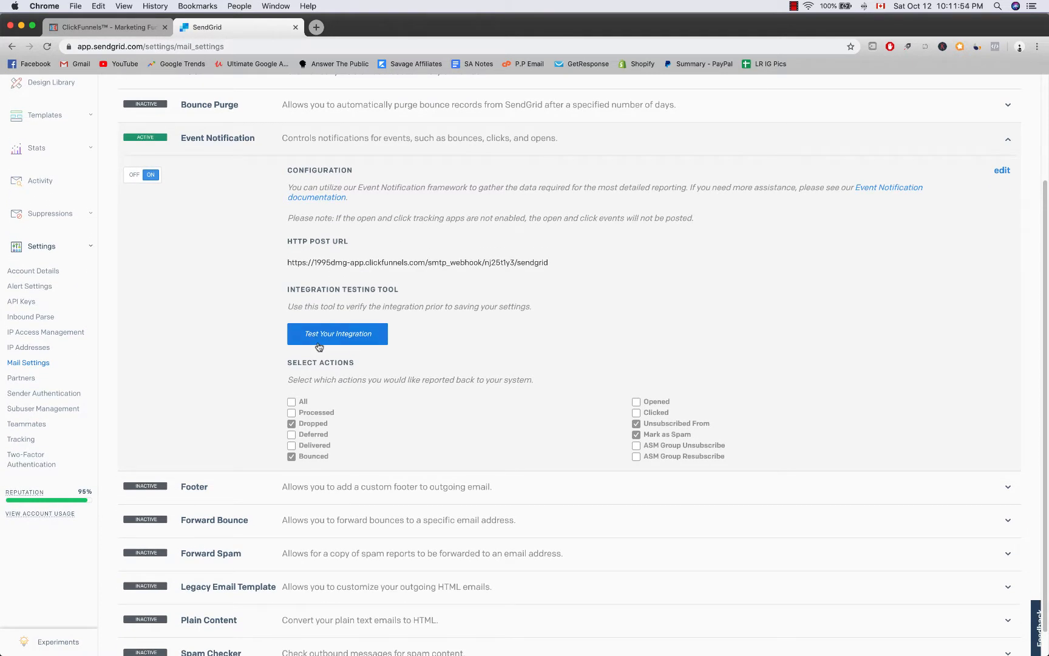
# - Compare SendGrid's Event Notification settings with the webhook setup instructions in the Preview screenshot
pyautogui.hotkey('ctrl', 'Right')
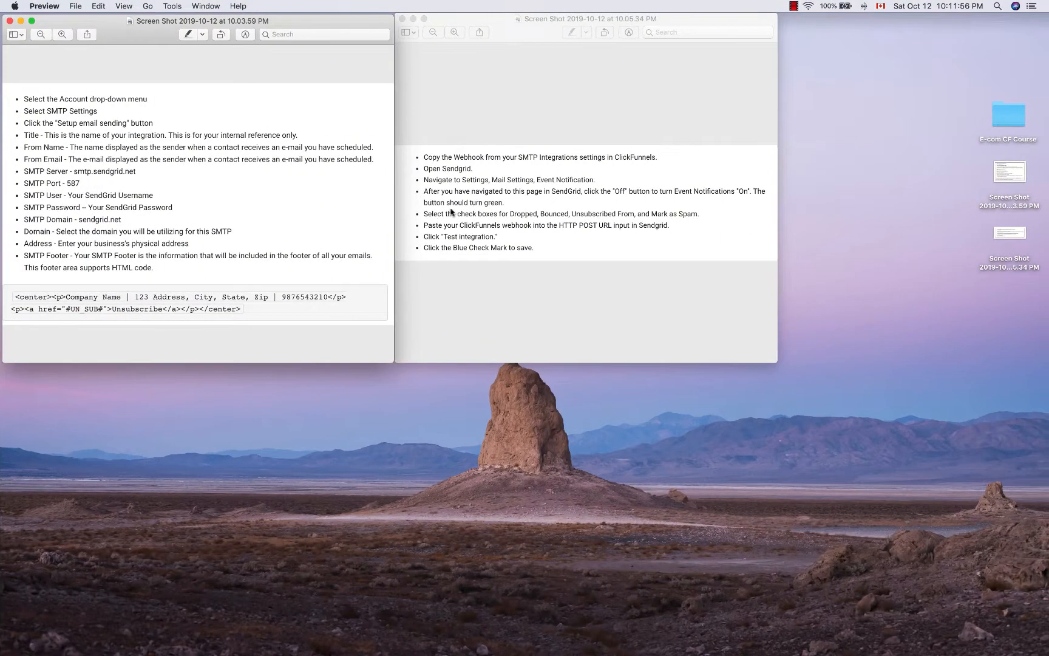
pyautogui.click(483, 198)
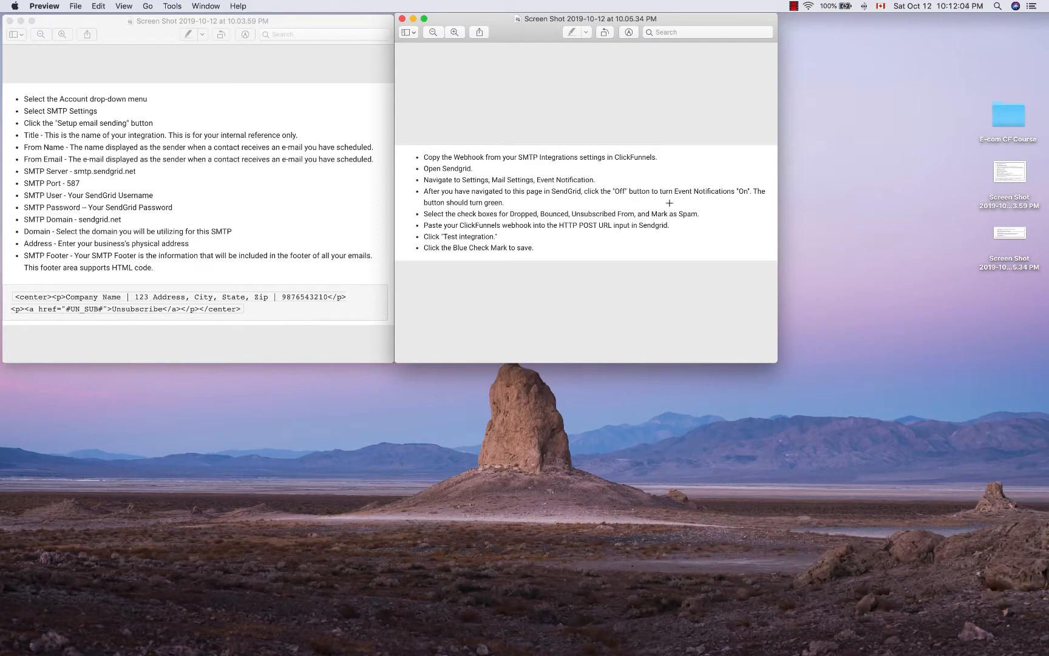
pyautogui.hotkey('ctrl', 'Left')
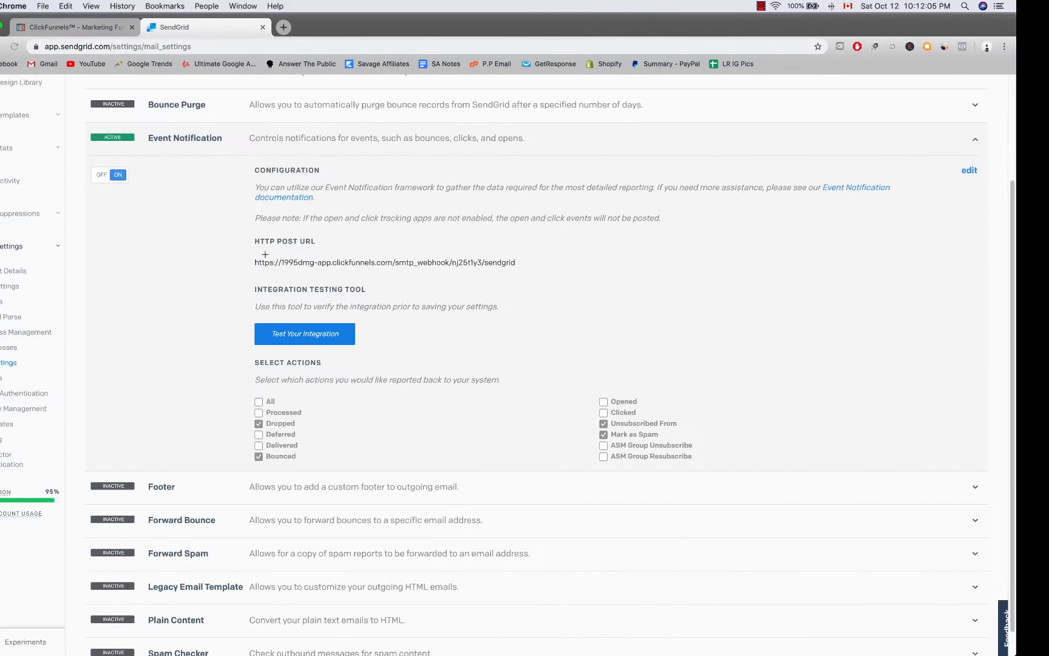
pyautogui.hotkey('ctrl', 'Right')
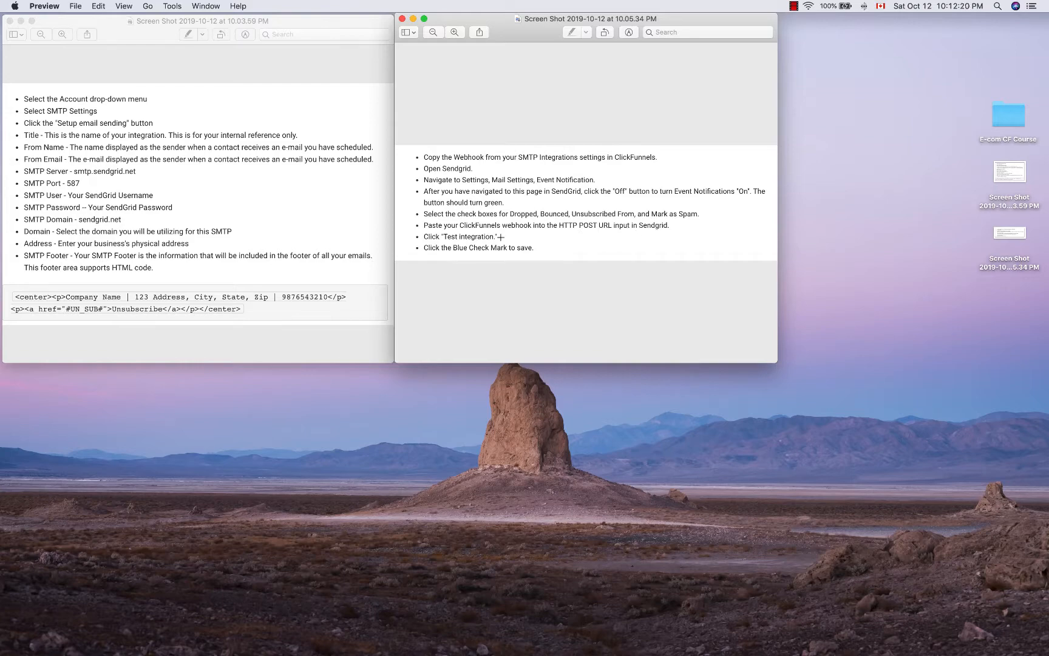
pyautogui.hotkey('ctrl', 'Left')
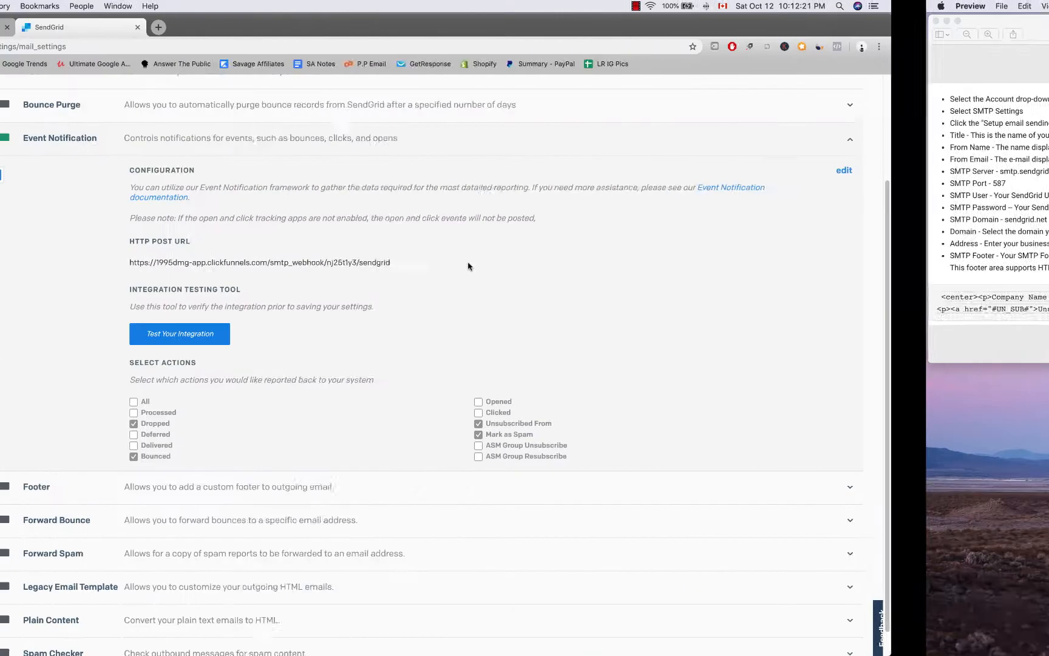
pyautogui.scroll(2, 468, 264)
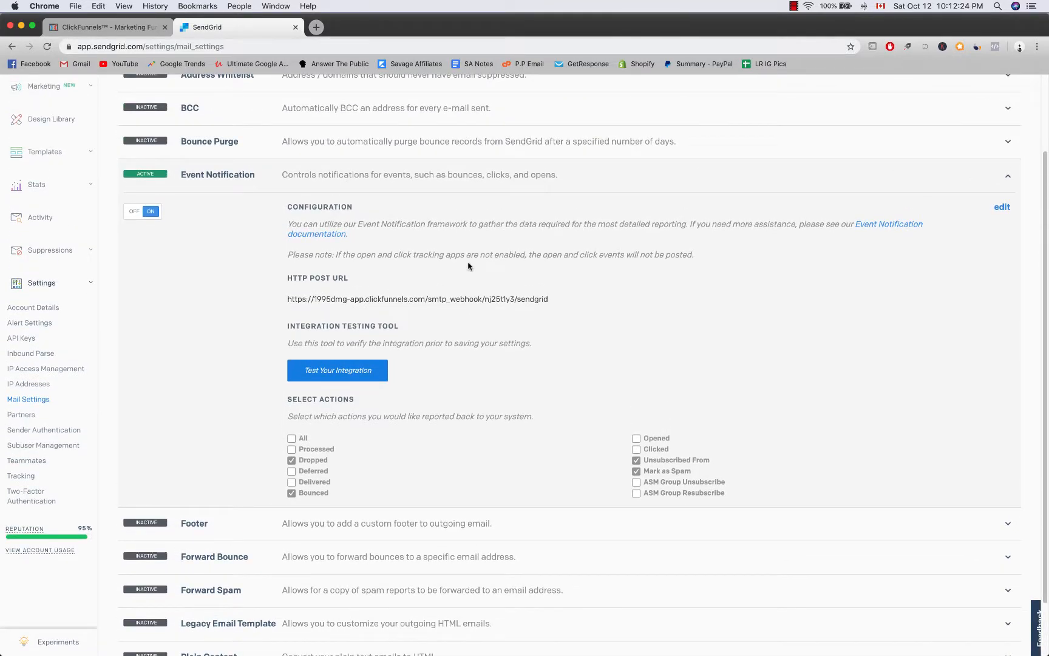